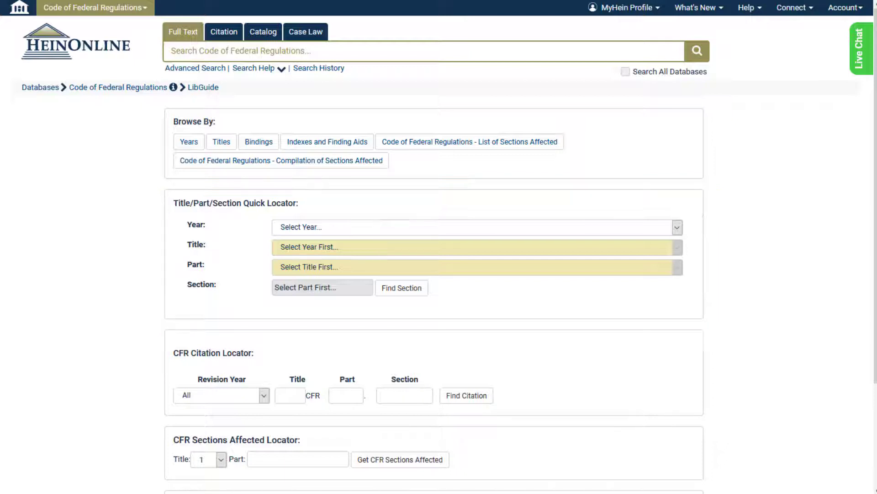
- Set the Quick Locator year to 2015 and title to 33 Navigation and Navigable Waters
left_click(641, 229)
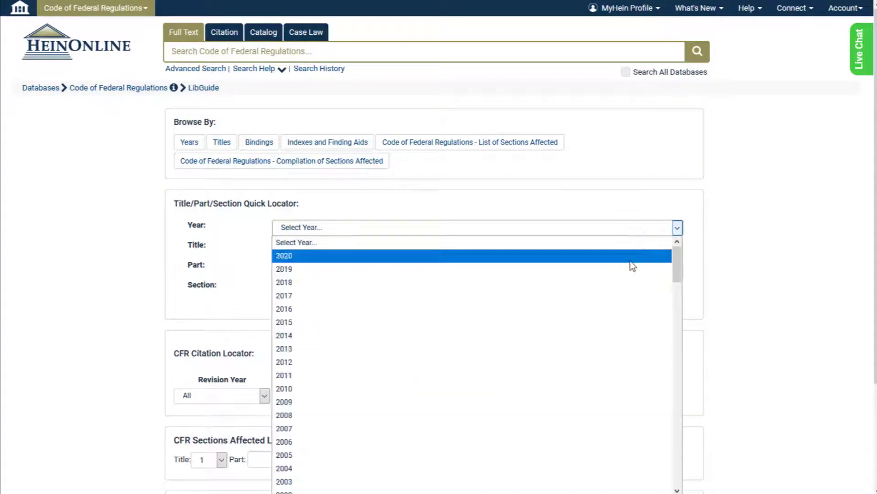
left_click(617, 318)
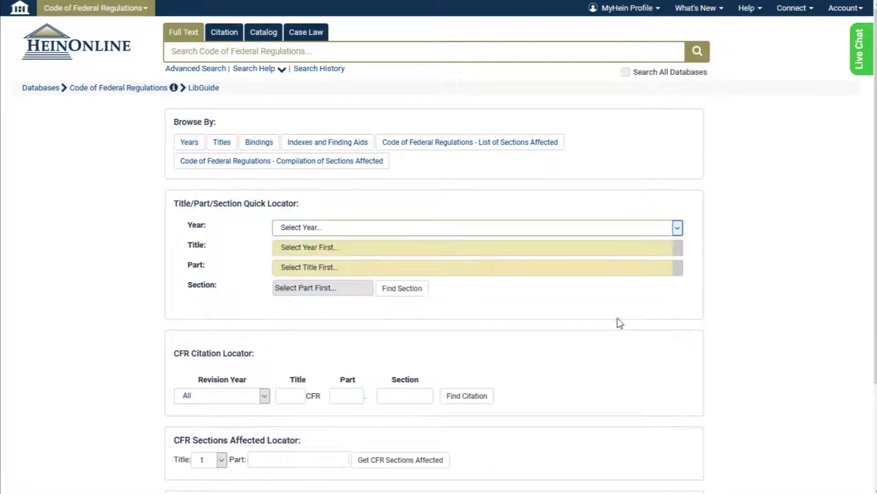
left_click(573, 251)
scroll(564, 402, "down", 2)
scroll(554, 394, "down", 1)
scroll(540, 390, "down", 2)
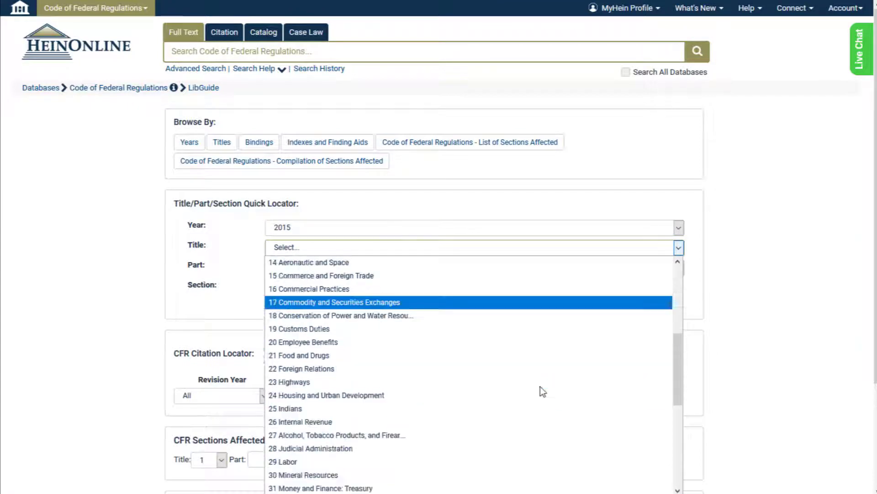
scroll(541, 388, "down", 1)
scroll(541, 389, "down", 2)
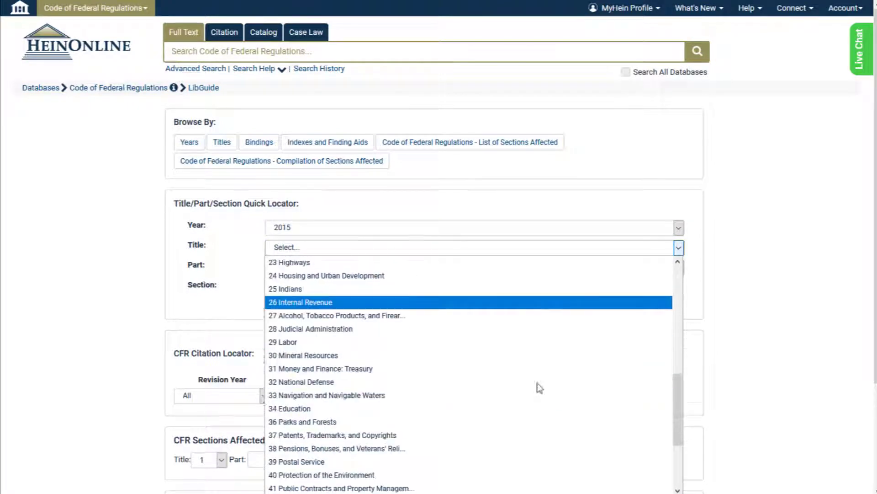
left_click(503, 396)
- Choose Part 160 Ports and waterways safety-general and enter section 204
left_click(446, 269)
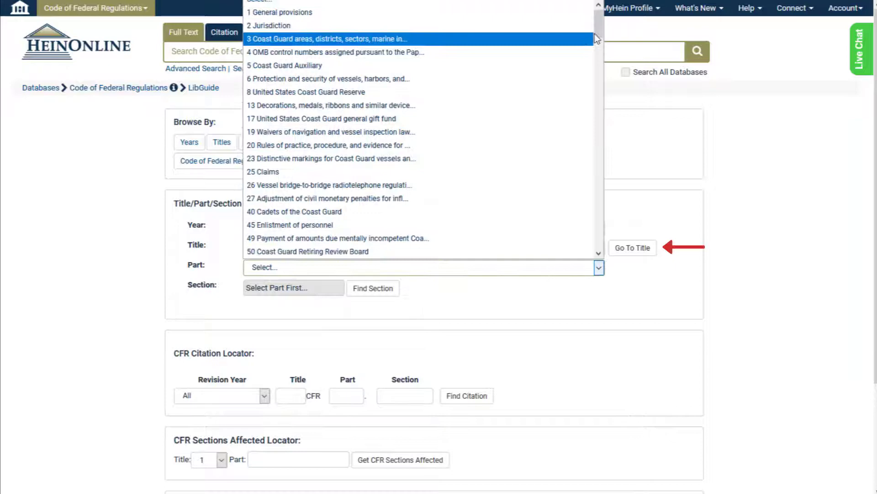
left_click_drag(603, 36, 598, 165)
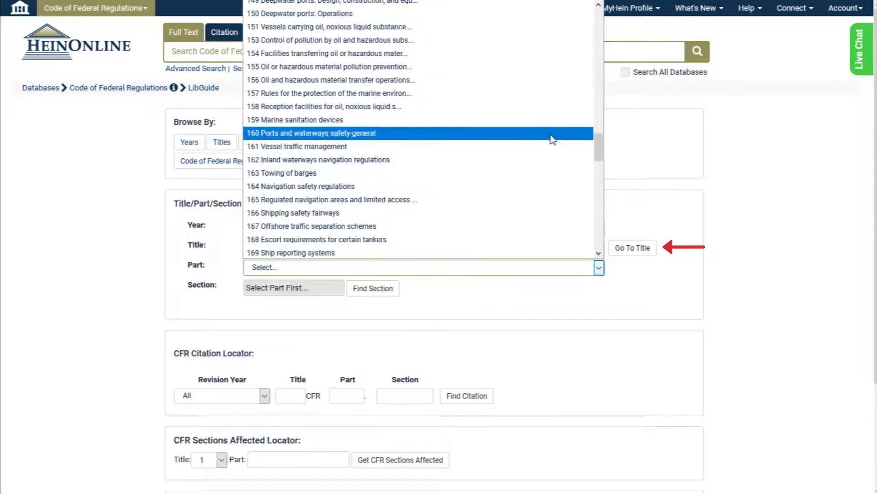
left_click(365, 133)
left_click(334, 288)
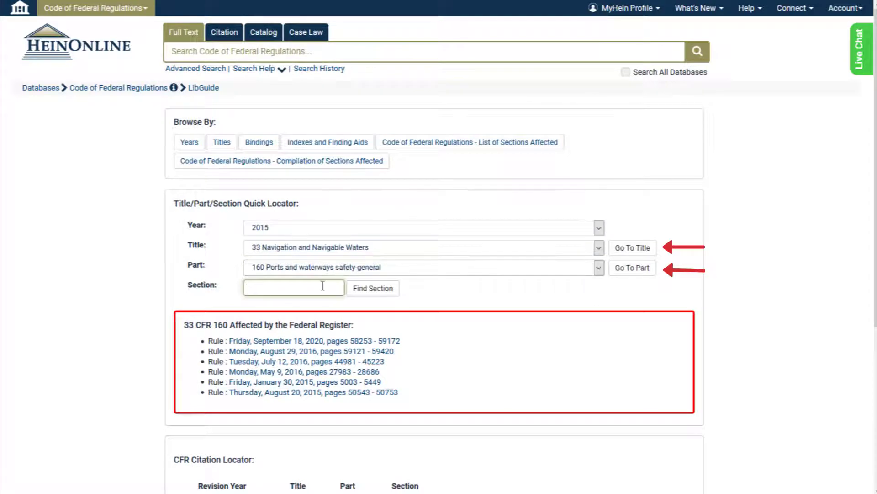
type("204")
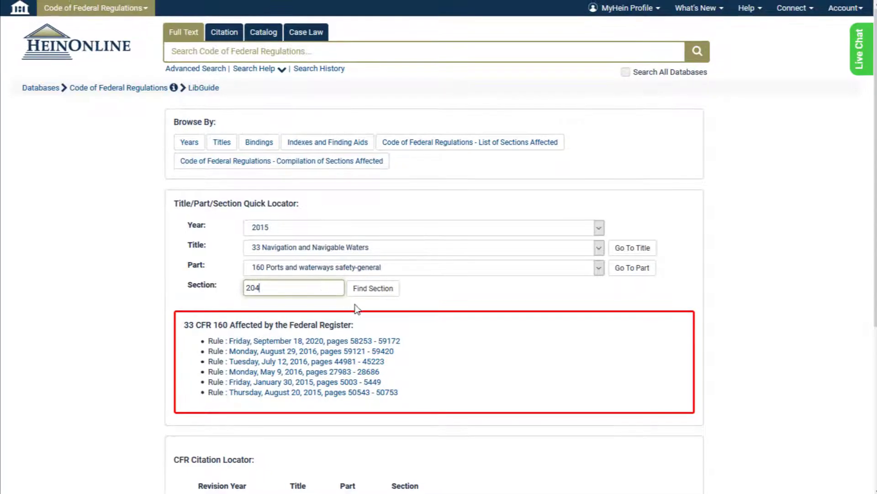
- Find §160.204 'Exemptions and exceptions', view its page, then return via the Code of Federal Regulations breadcrumb
left_click(375, 290)
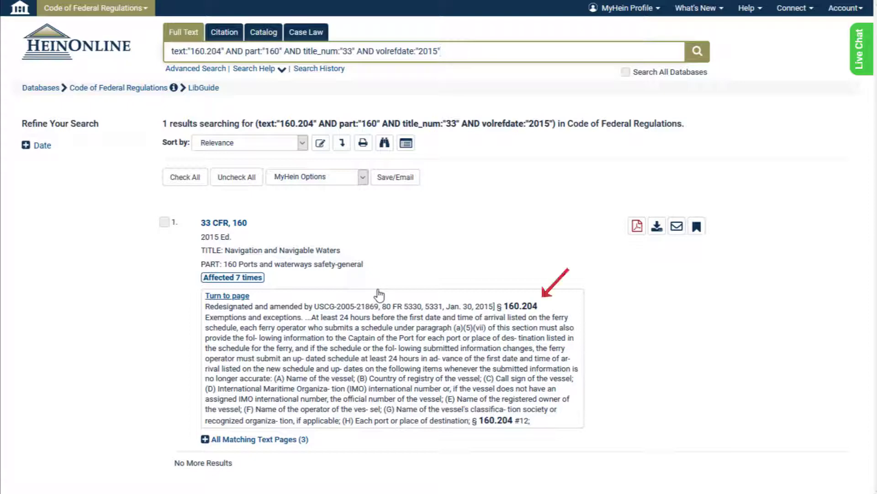
left_click(235, 296)
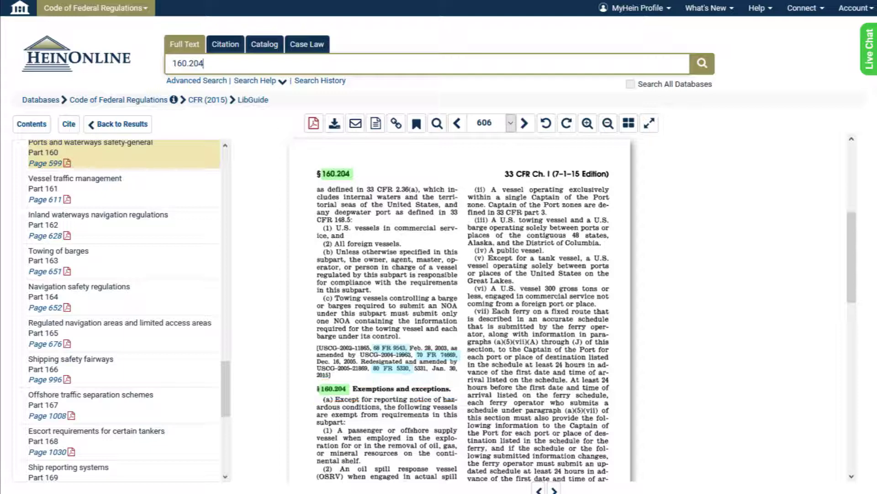
left_click(146, 101)
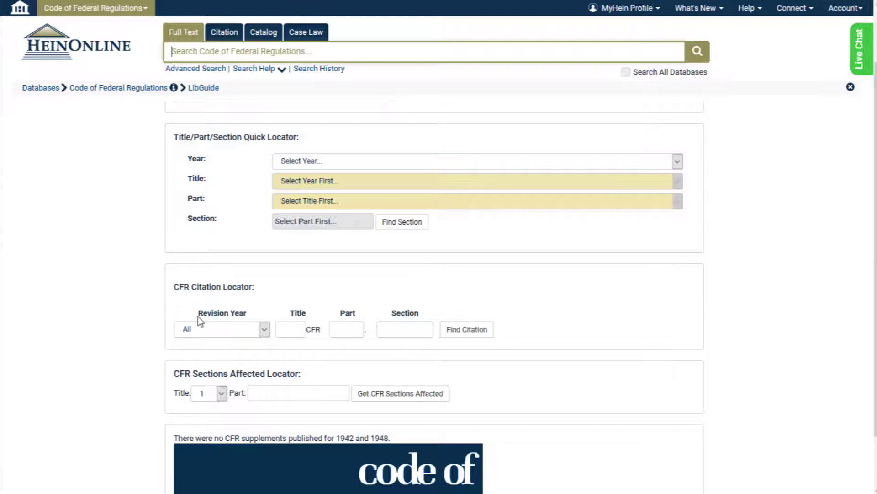
- Look up citation 33 CFR 160.204 in the 2015 revision using the CFR Citation Locator
left_click(202, 327)
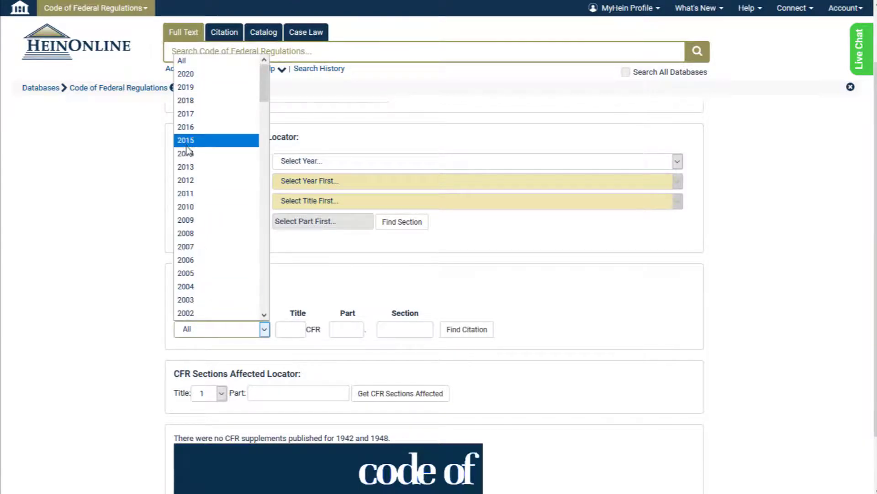
left_click(187, 146)
left_click(292, 332)
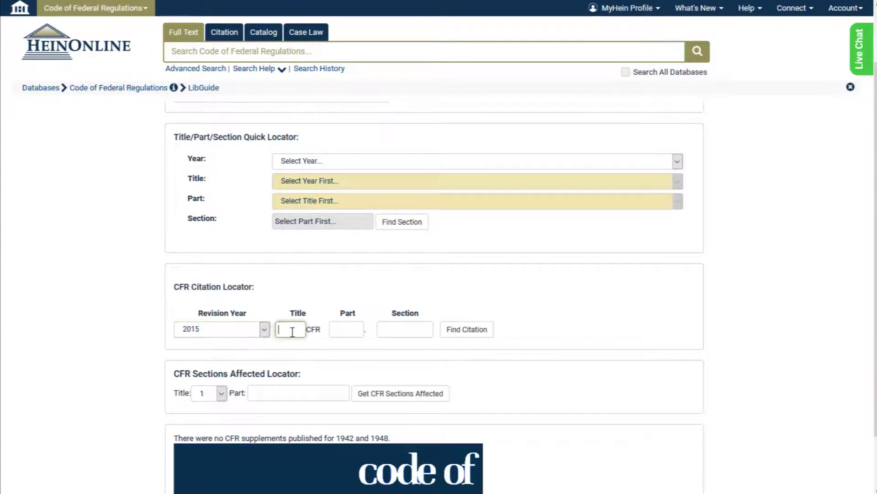
type("33")
left_click(336, 334)
type("16")
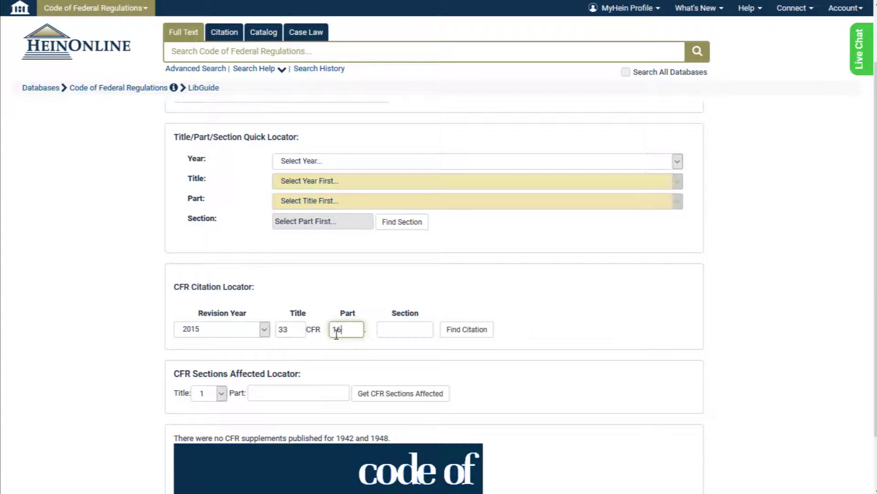
type("0")
left_click(394, 337)
type("20")
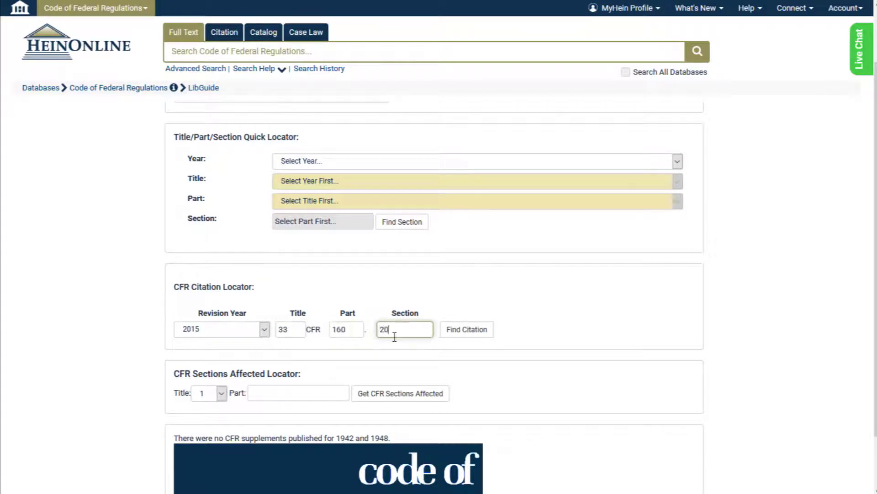
type("4")
left_click(469, 337)
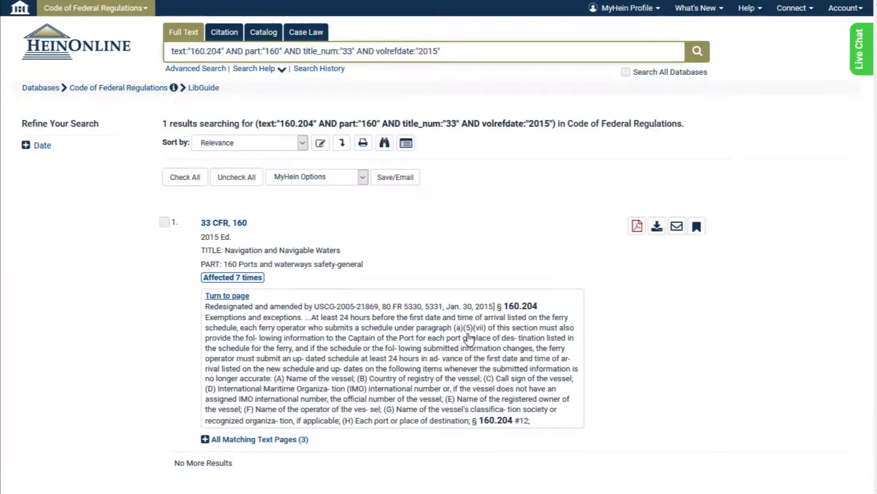
- View the §160.204 page and go back to the Code of Federal Regulations page
left_click(249, 296)
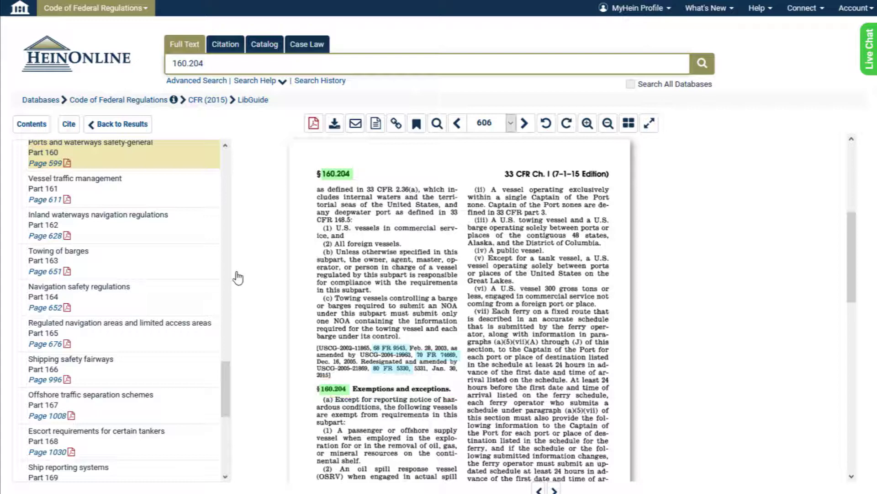
left_click(145, 100)
scroll(226, 462, "down", 3)
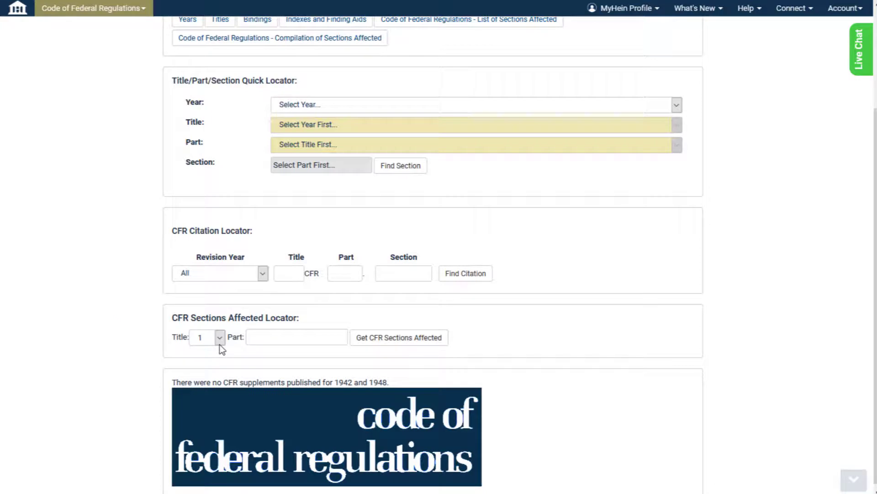
- Get CFR Sections Affected for Title 33 Part 160 and open the first rule, dated September 18, 2020
left_click(220, 339)
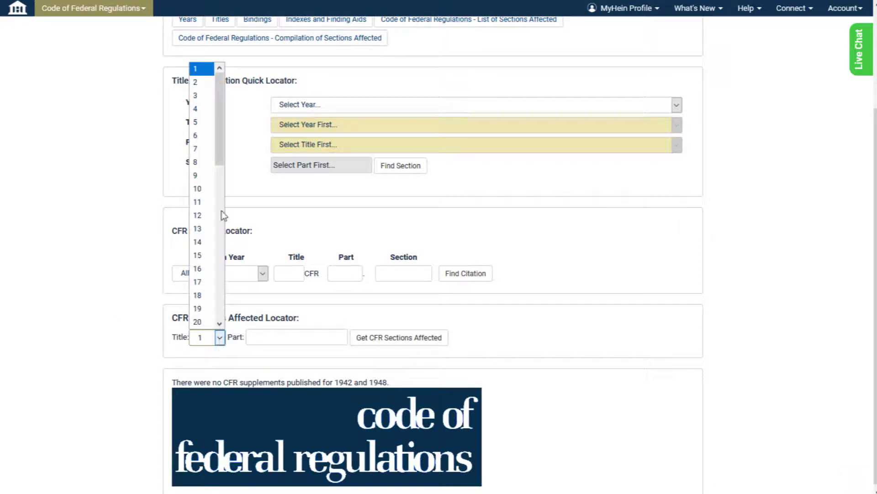
left_click_drag(222, 154, 222, 251)
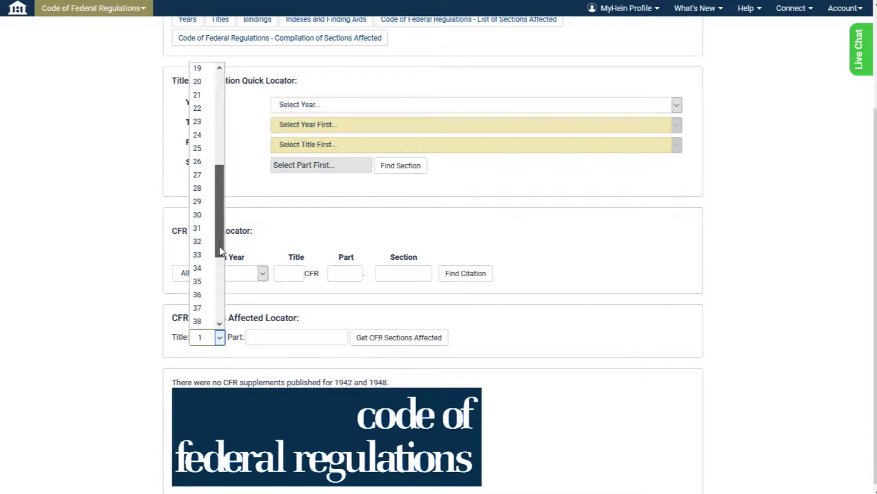
left_click(210, 254)
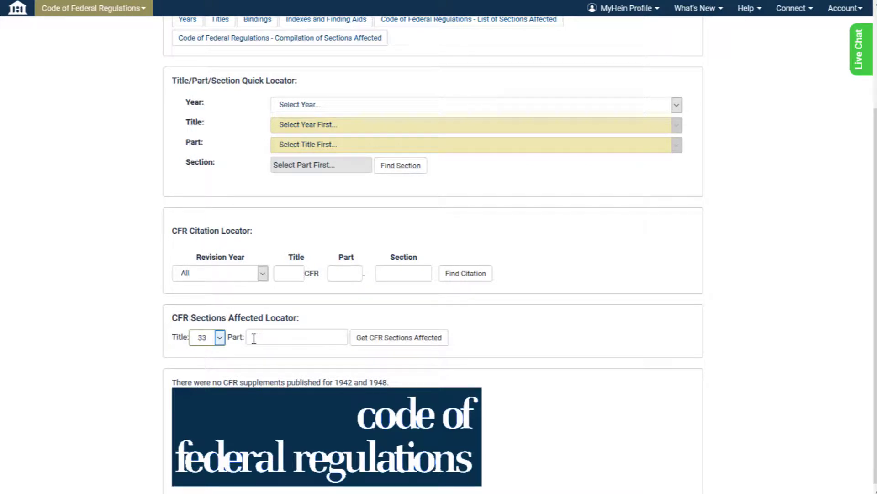
left_click(254, 338)
type("160")
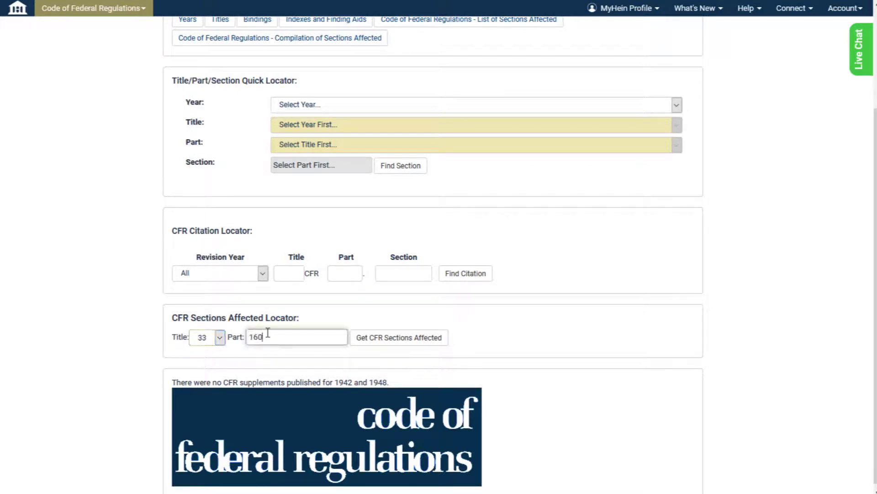
left_click(389, 340)
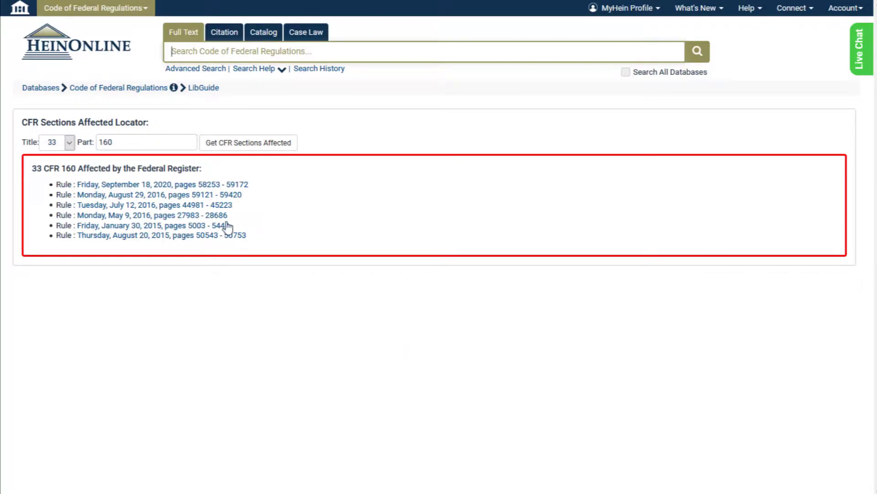
left_click(210, 184)
- Scroll through the Coast Guard rule and advance to its next page, 58269
scroll(493, 278, "down", 2)
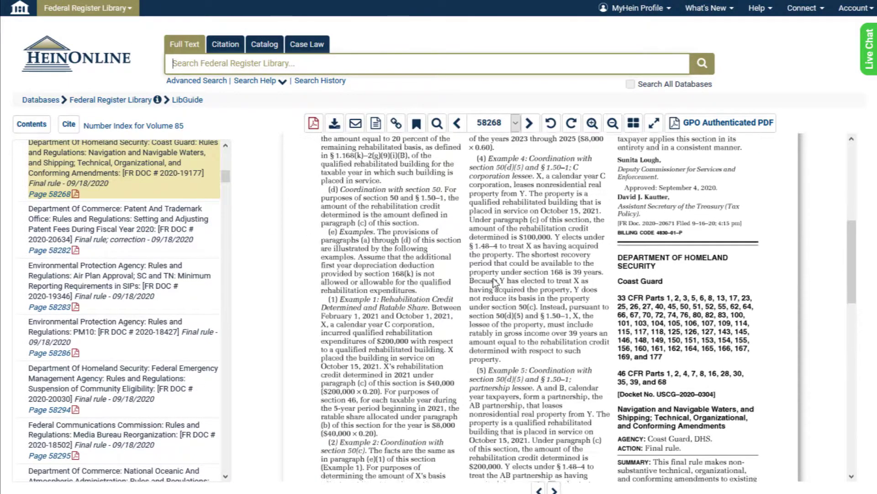
scroll(492, 278, "down", 3)
scroll(493, 278, "down", 1)
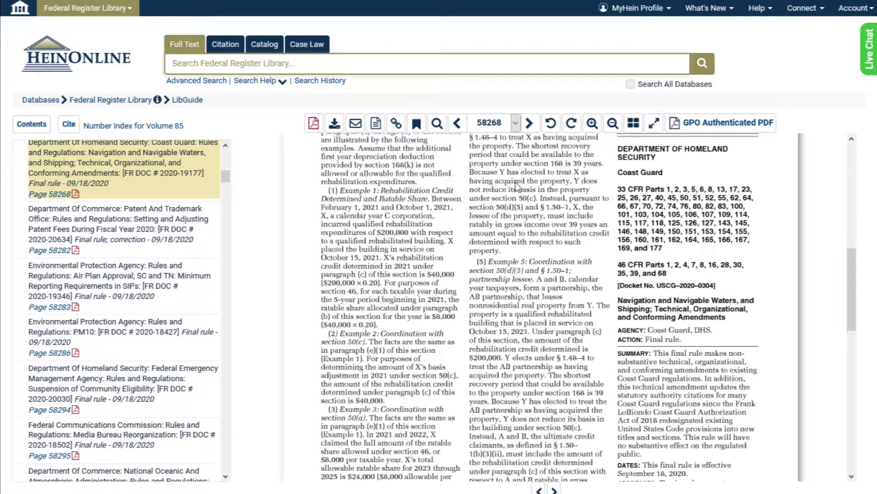
left_click(528, 128)
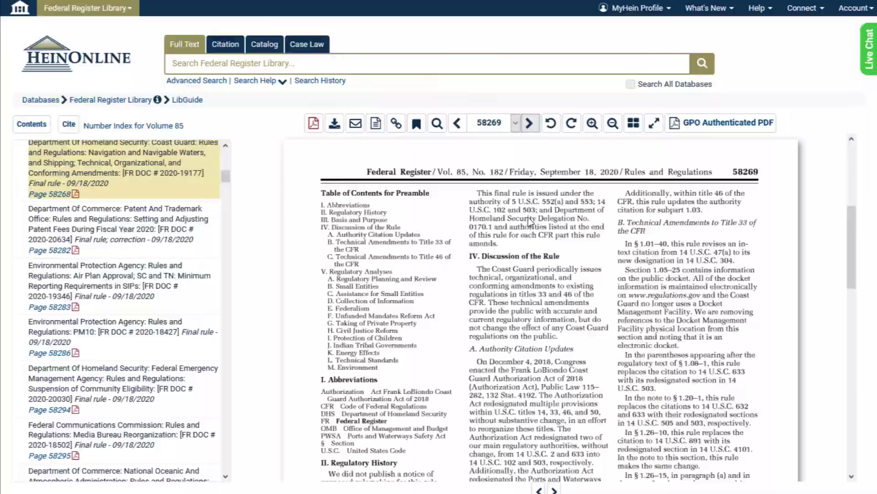